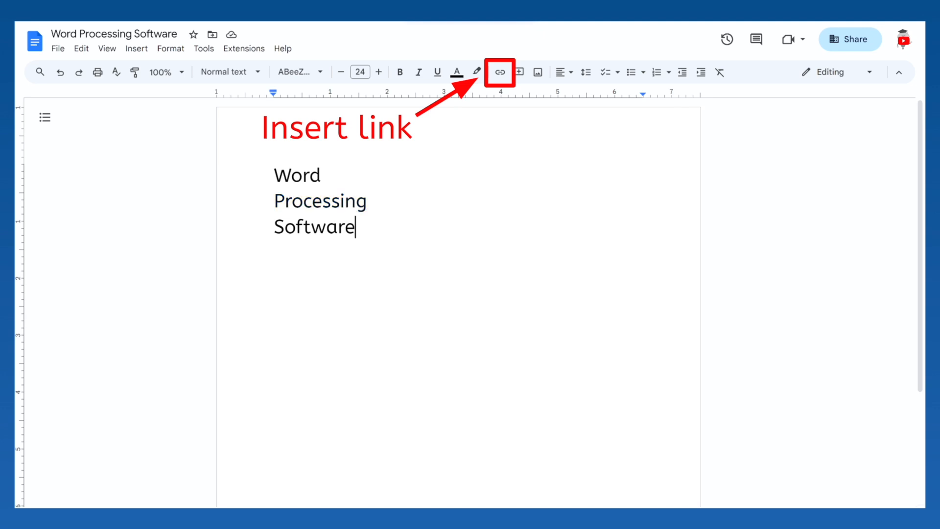
double_click(320, 201)
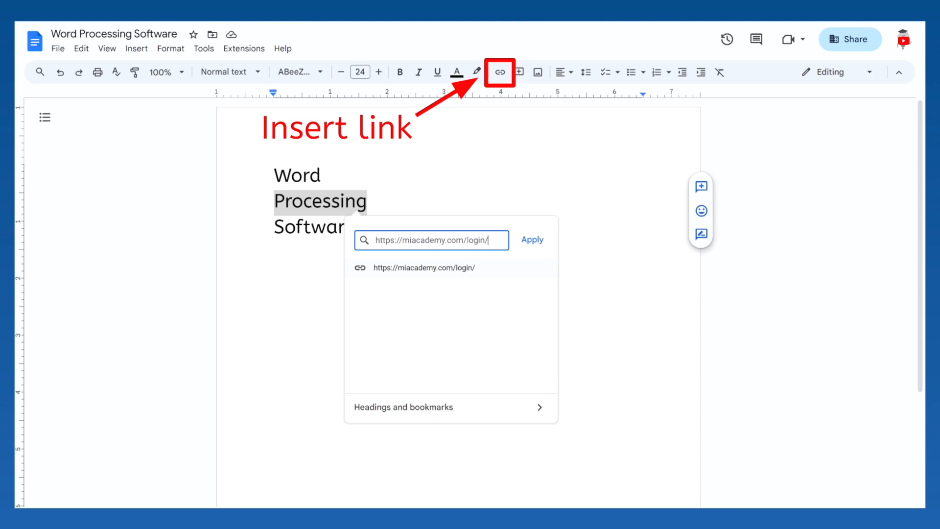
key("Return")
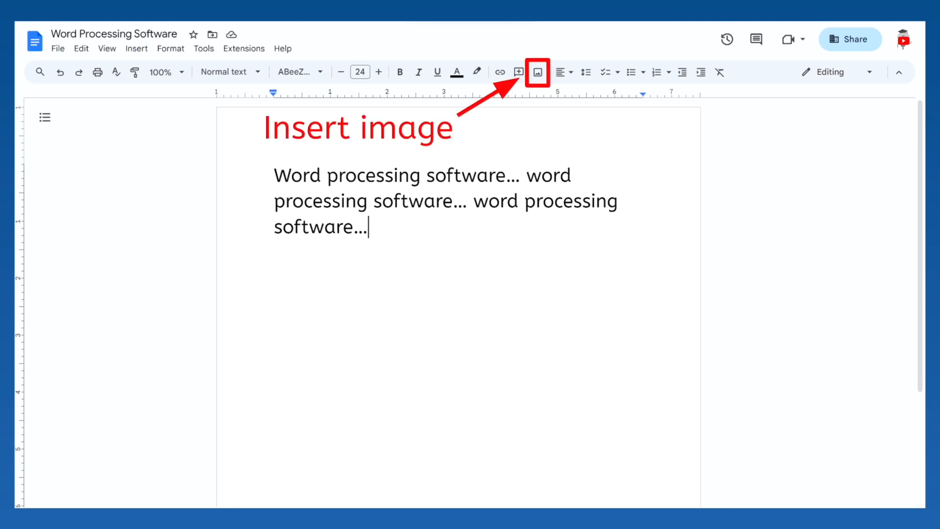
Insert the robot image at the end of the text and resize it proportionally, first smaller and then larger than its inserted size.
left_click(537, 72)
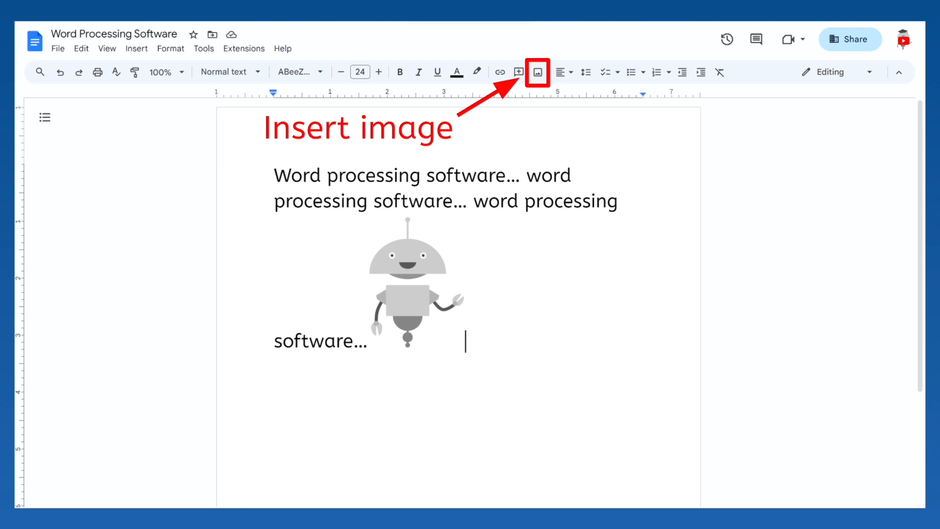
left_click(416, 282)
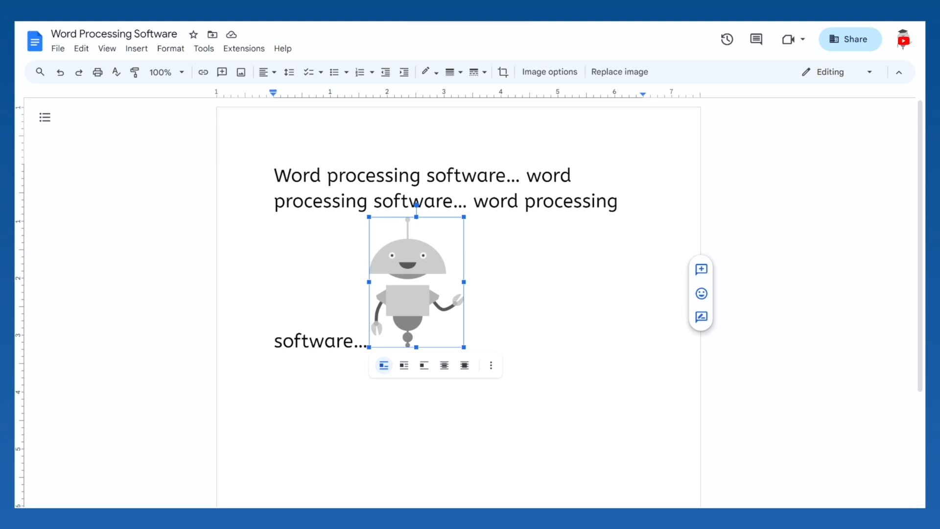
left_click_drag(463, 347, 433, 306)
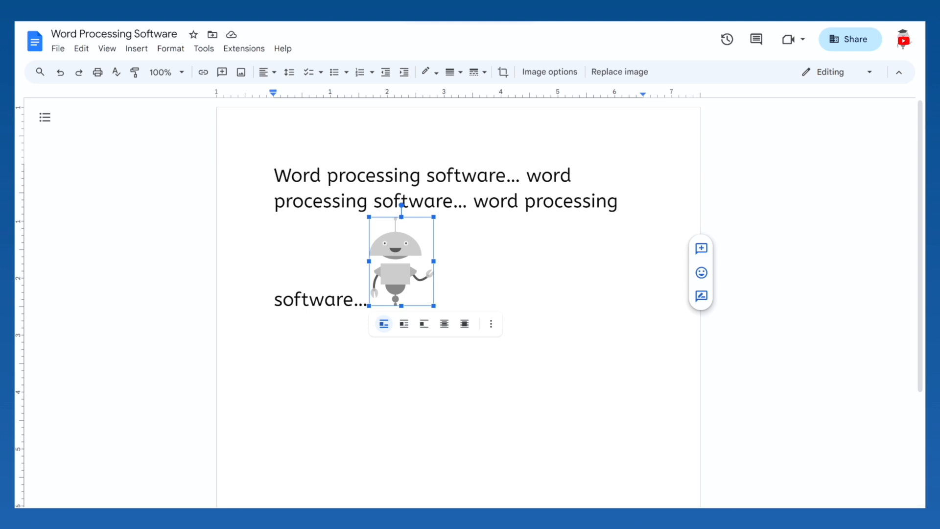
left_click_drag(433, 306, 498, 394)
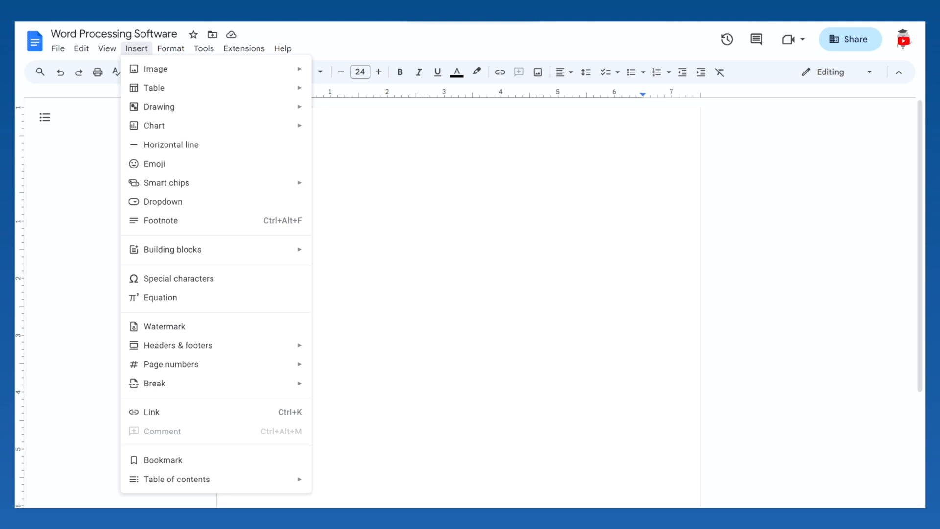
Insert a table with two columns and four rows in the blank document.
mouse_move(187, 86)
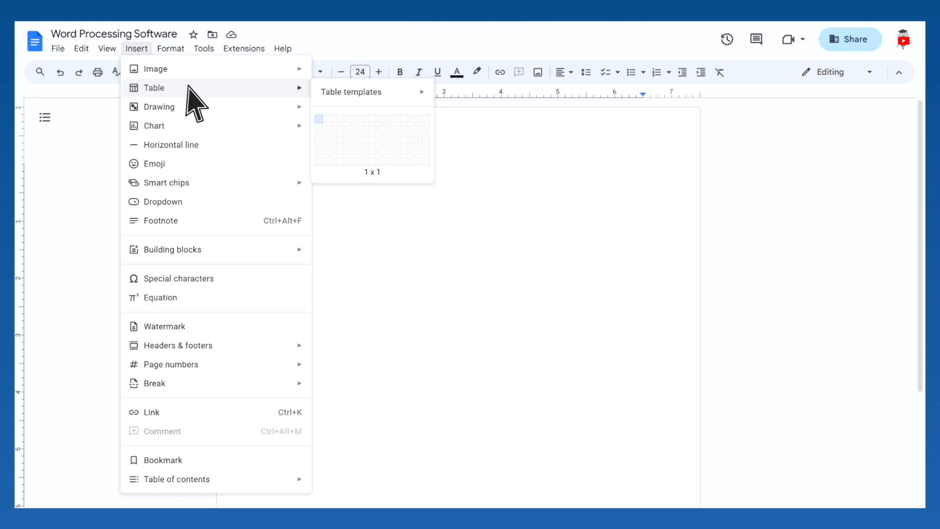
left_click(329, 152)
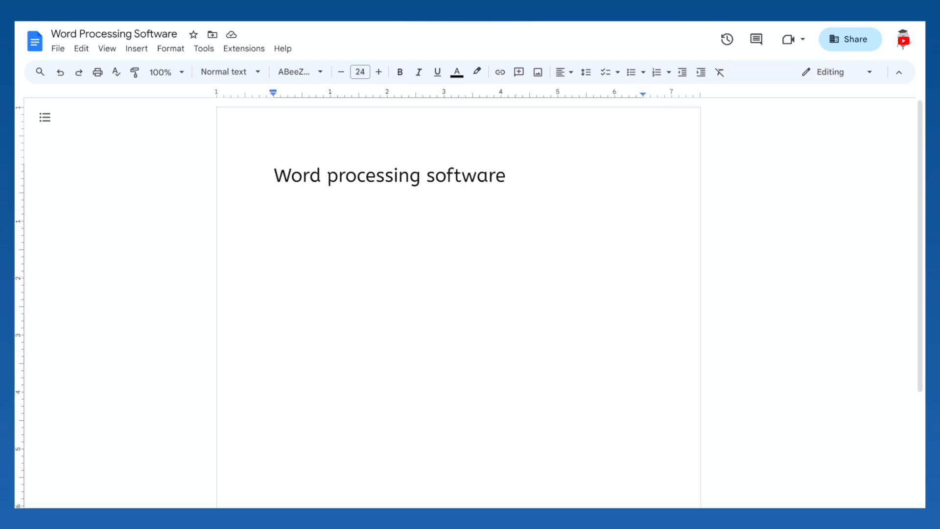
Insert a laughing-face emoticon from the special characters after "Word processing software" and delete it again.
left_click(136, 48)
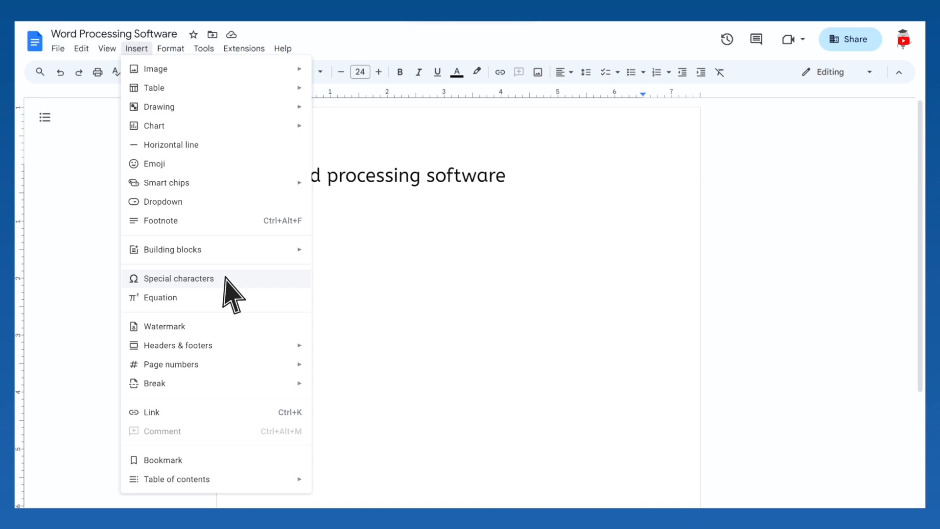
left_click(178, 278)
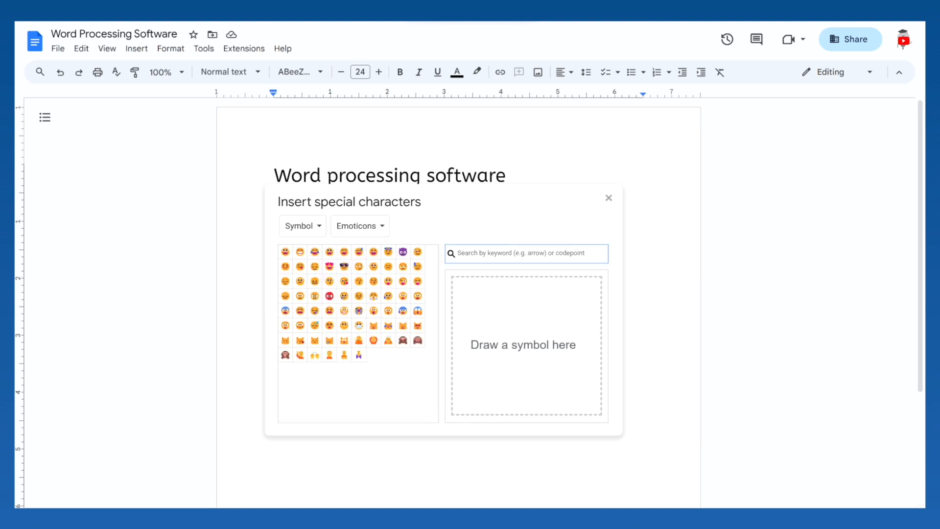
left_click(345, 252)
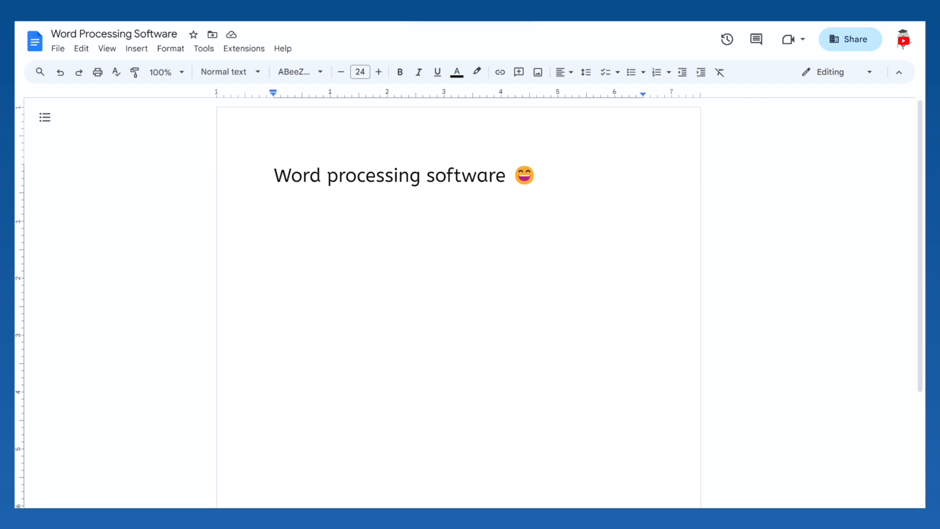
key("BackSpace")
key("BackSpace")
Add a page header reading "Word processing software".
key("alt+i")
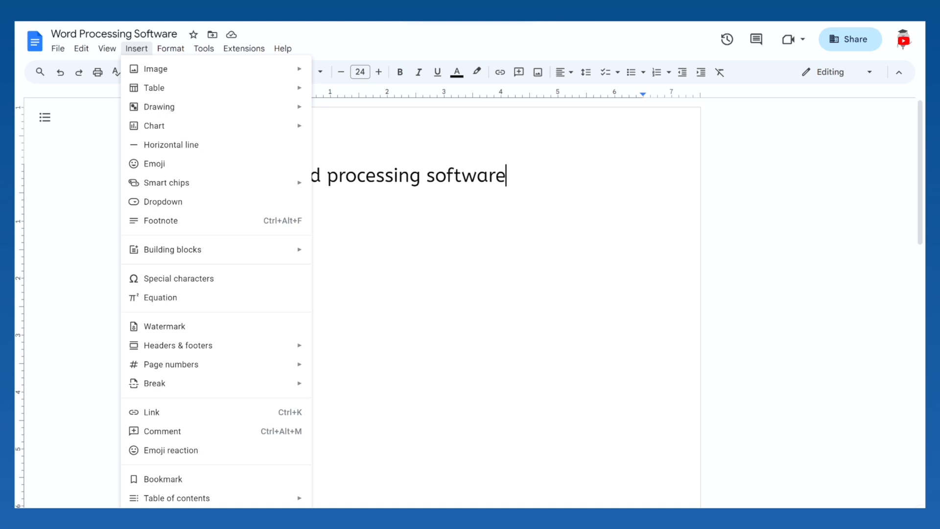
mouse_move(241, 343)
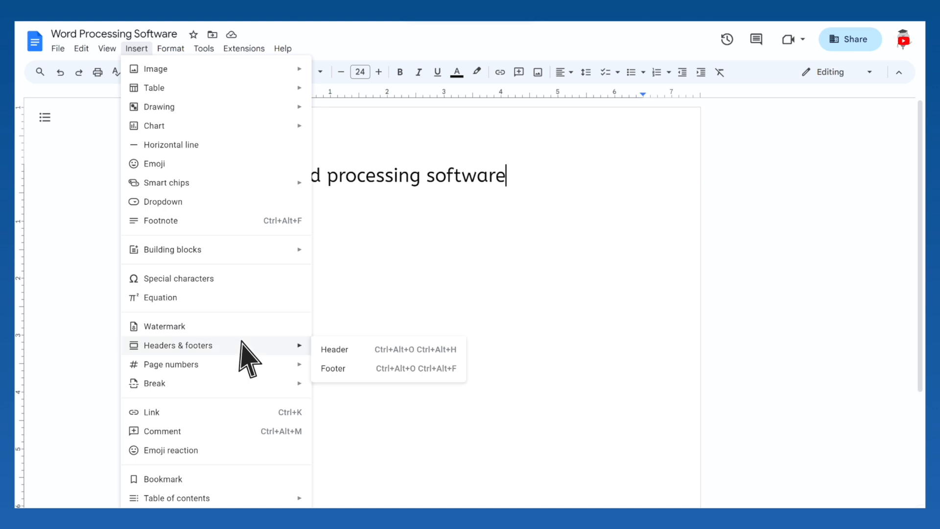
left_click(364, 349)
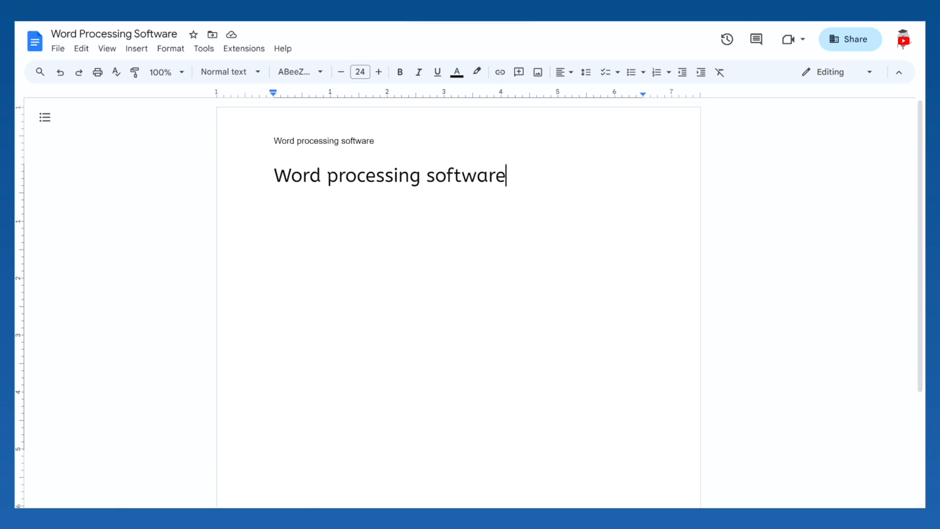
Add blank lines below "Word processing software" until the cursor reaches the end of the first page.
key("Return")
key("Return")
key("Return")
key("Return")
key("Return")
key("Return")
key("Return")
key("Return")
key("Return")
key("Return")
key("Return")
key("Return")
key("Return")
key("Return")
key("Return")
key("Return")
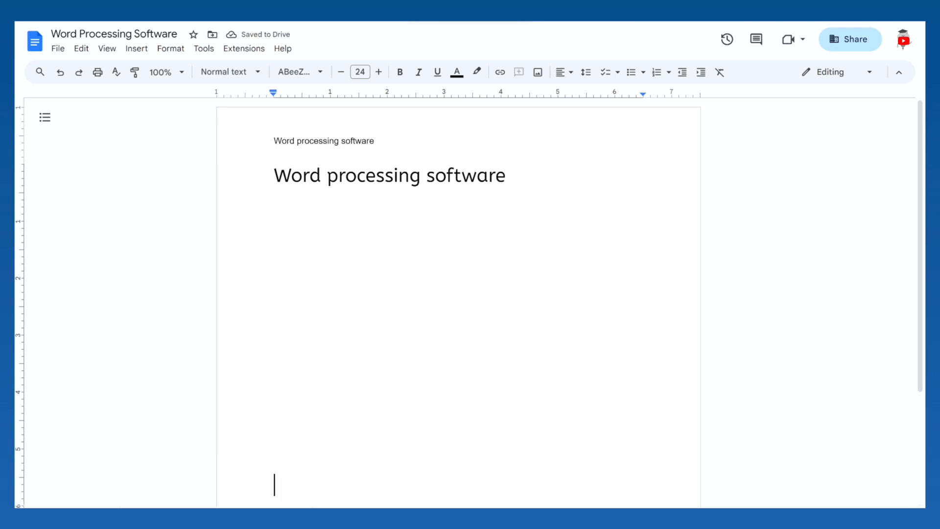
key("Return")
key("Return")
key("Return")
key("Return")
key("Return")
key("Return")
key("Return")
key("Return")
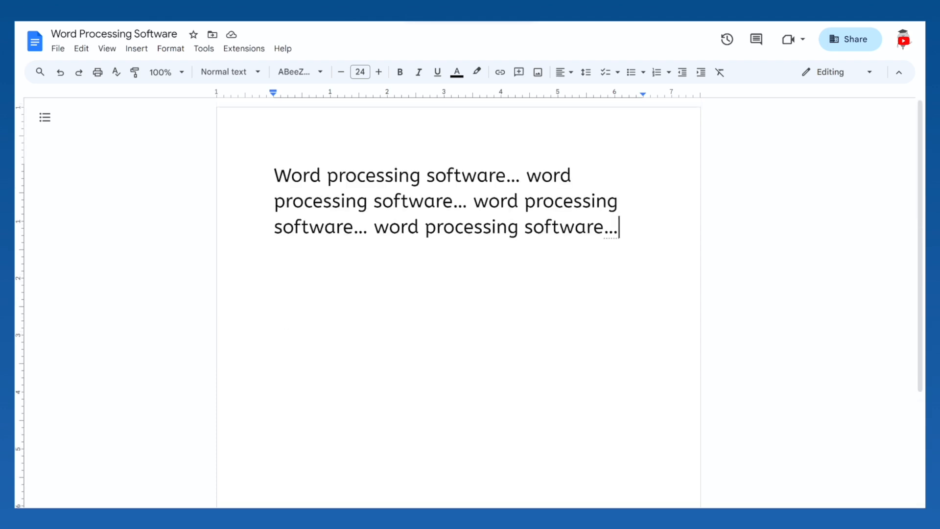
Format the document text into two columns.
key("alt+o")
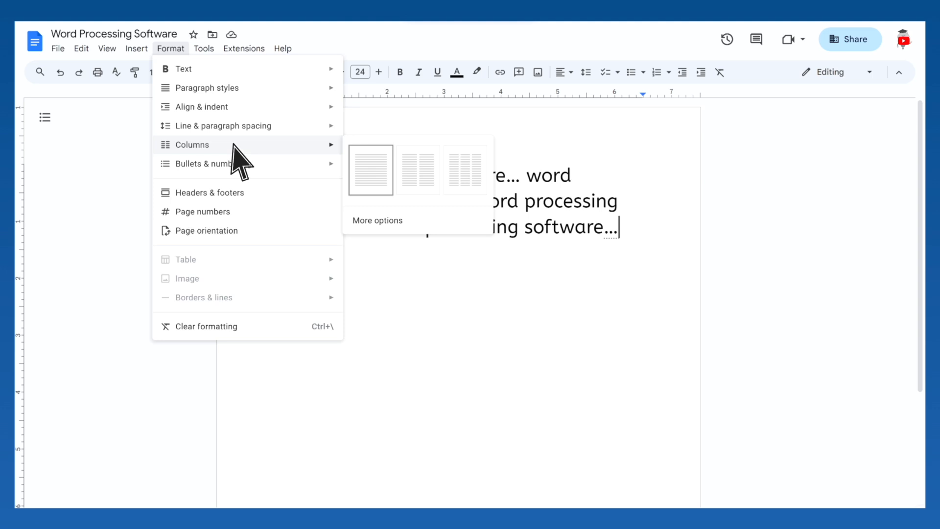
left_click(417, 172)
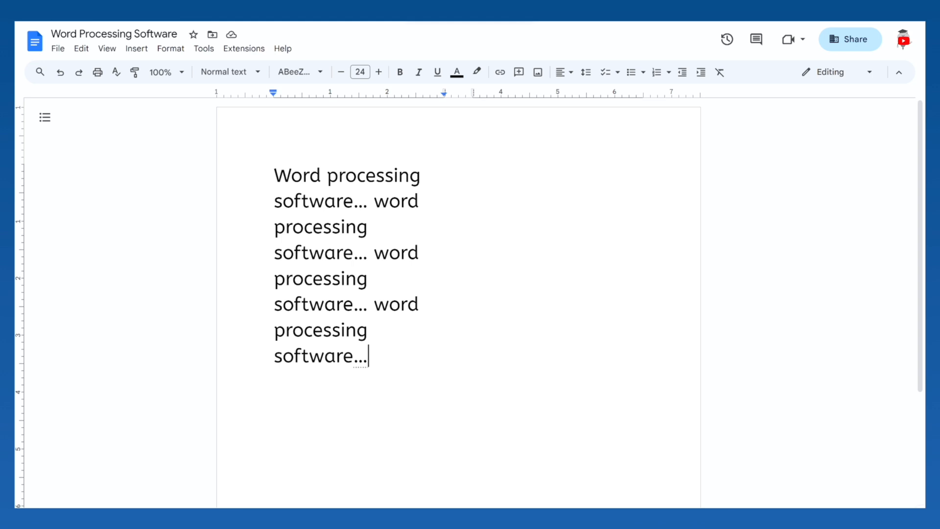
Insert a column break before the third "word processing software..." phrase.
left_click(374, 253)
left_click(136, 48)
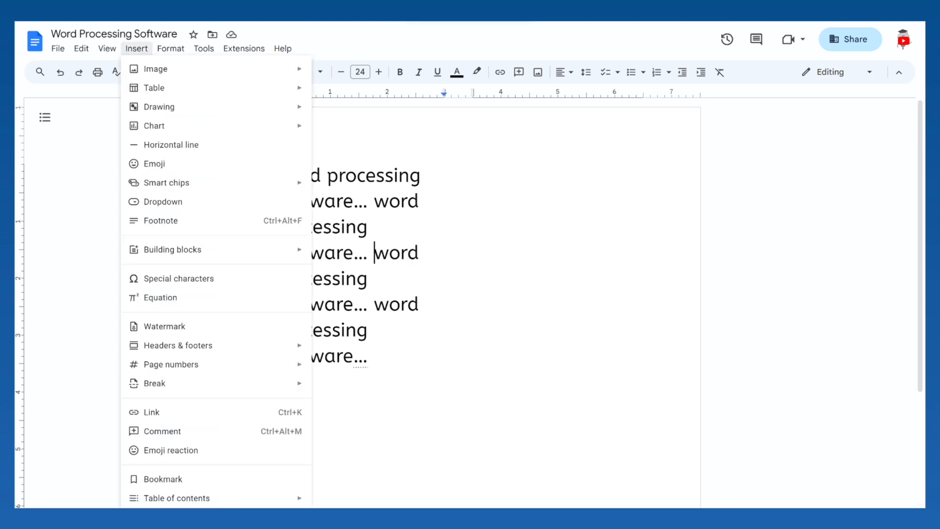
mouse_move(236, 383)
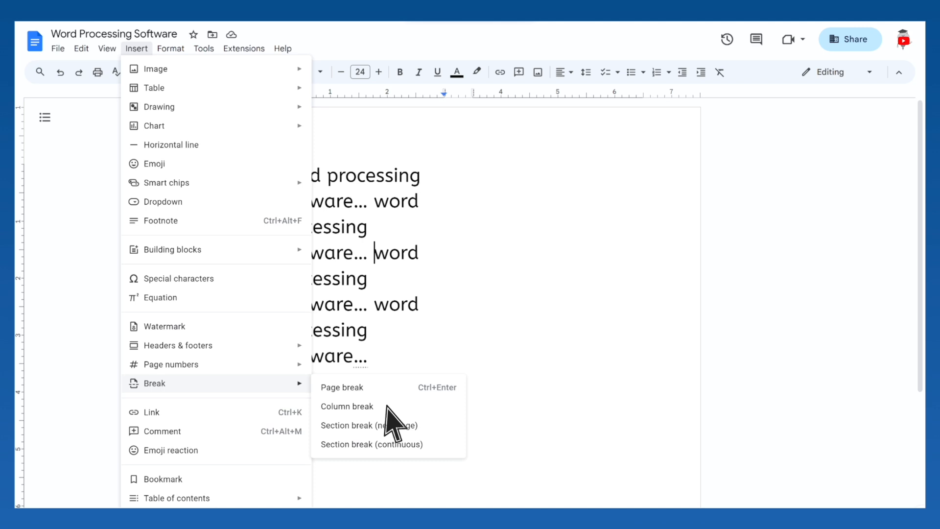
left_click(386, 406)
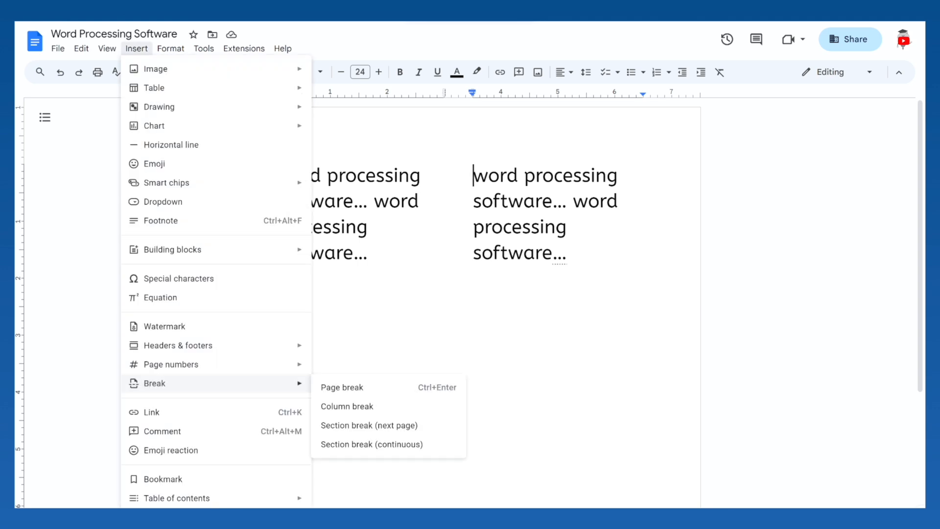
Insert a page break before the text in the second column.
left_click(379, 387)
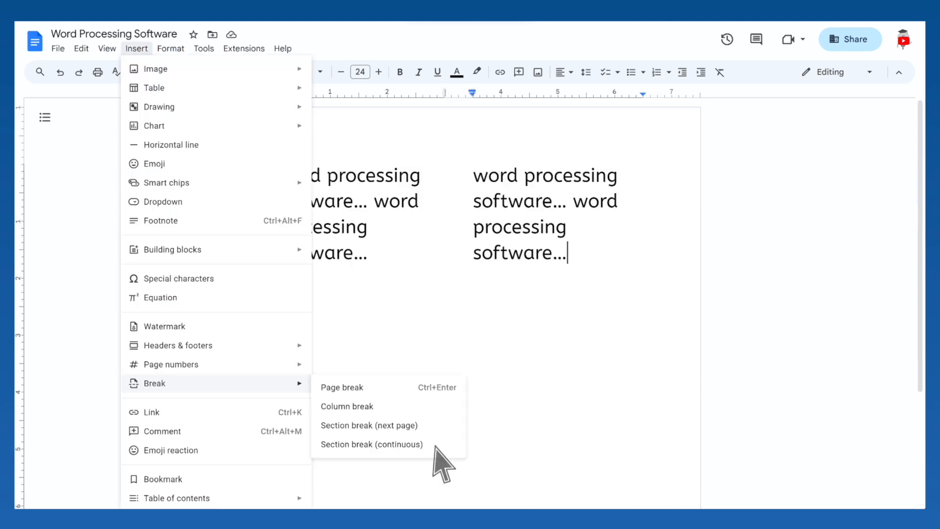
Insert a continuous section break after the second column and add the full-width text "Word processing software... word processing software..." below.
left_click(432, 446)
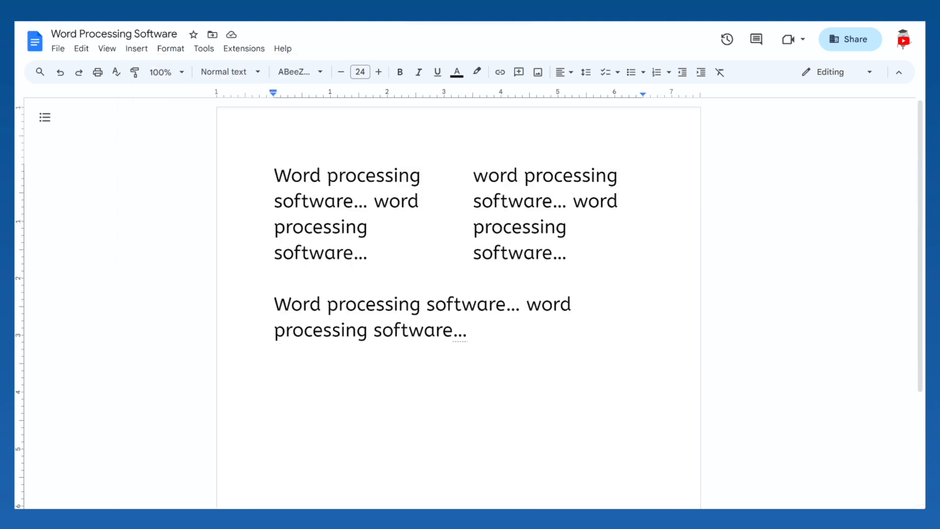